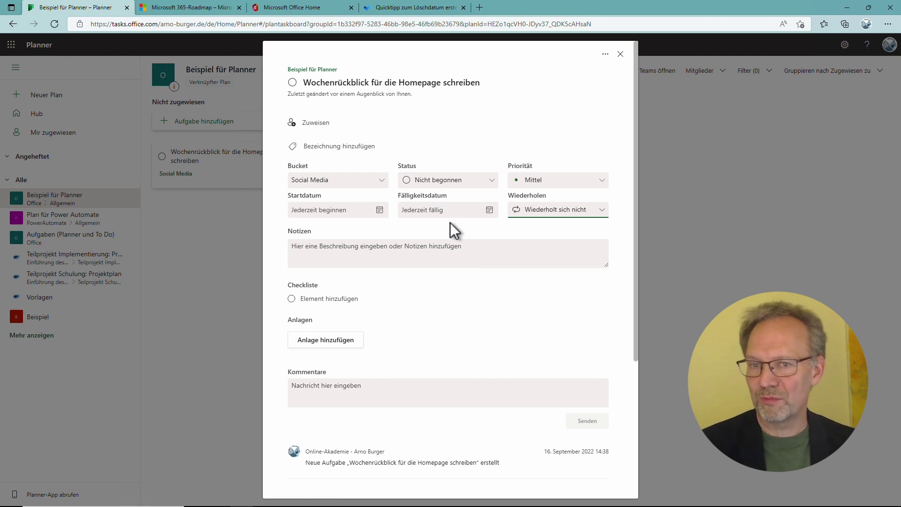
- Set the due date of the task "Wochenrückblick für die Homepage schreiben" to 16.09.2022 and close the task
left_click(443, 210)
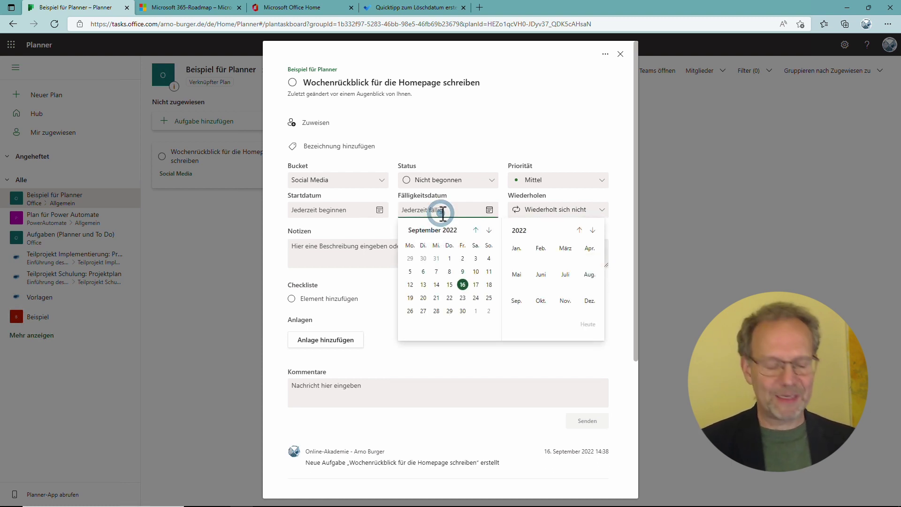
left_click(462, 284)
left_click(621, 54)
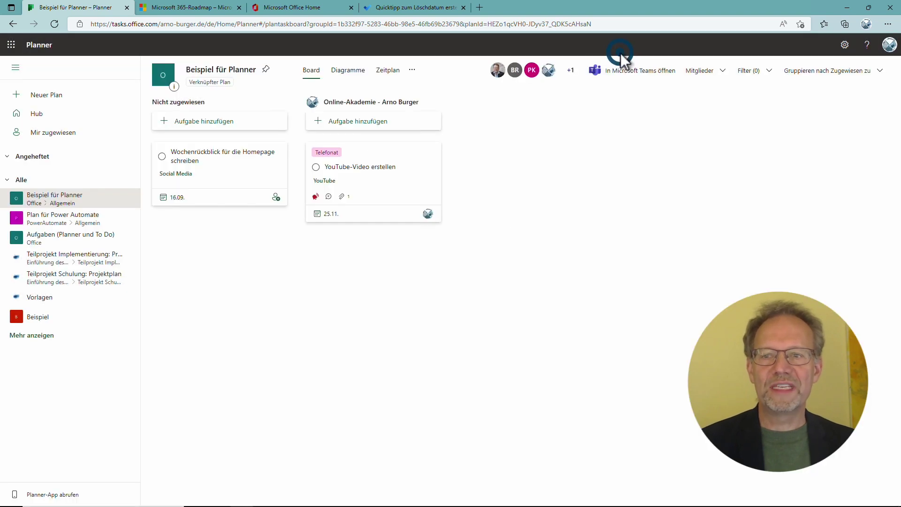
- Reopen the weekly review task, try the recurrence "Täglich" and reset it to "Wiederholt sich nicht"
left_click(233, 156)
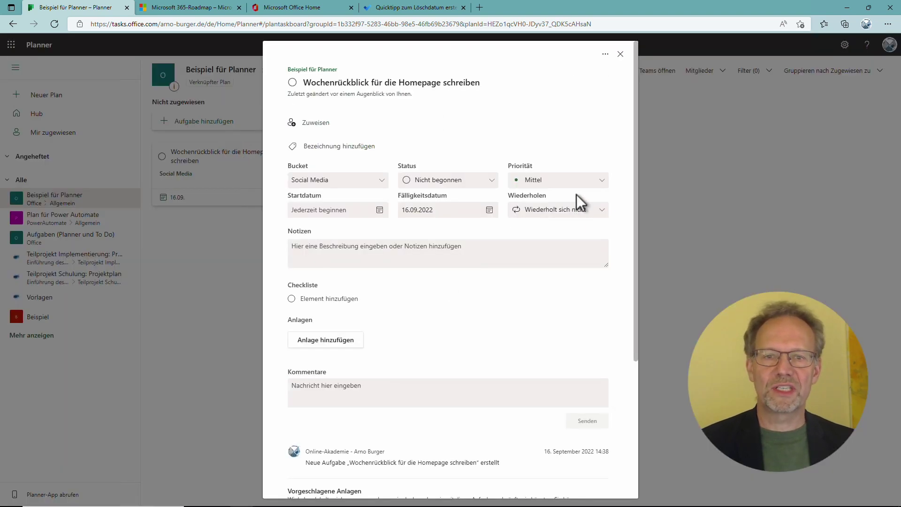
left_click(540, 209)
left_click(542, 243)
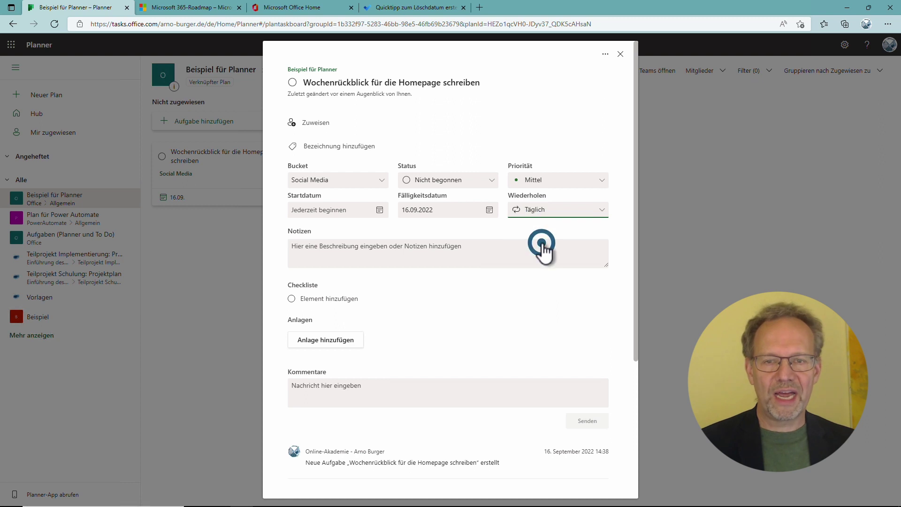
left_click(539, 209)
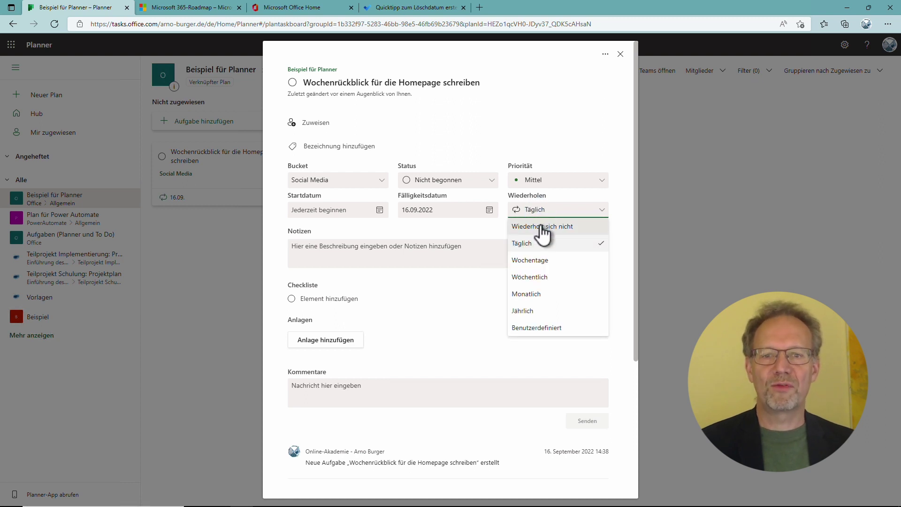
left_click(541, 227)
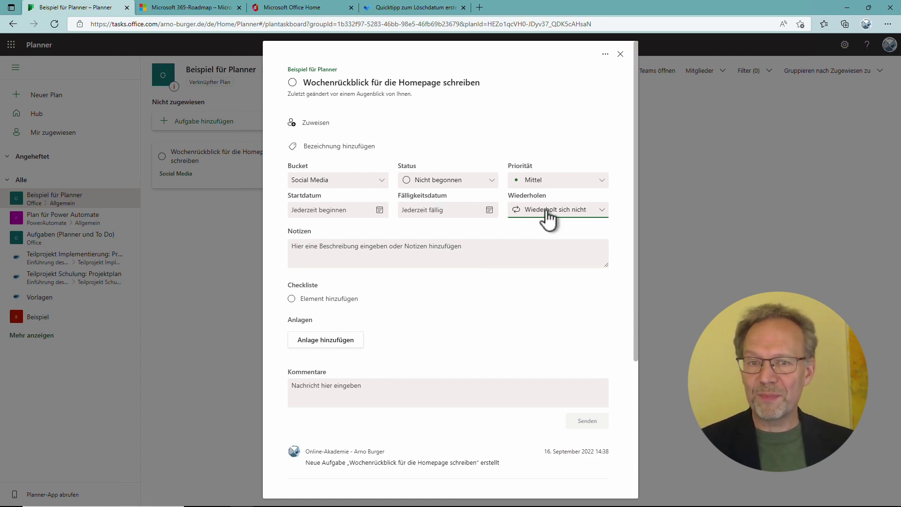
- Set the recurrence of the weekly review task to "Täglich" and close the task
left_click(545, 209)
left_click(524, 244)
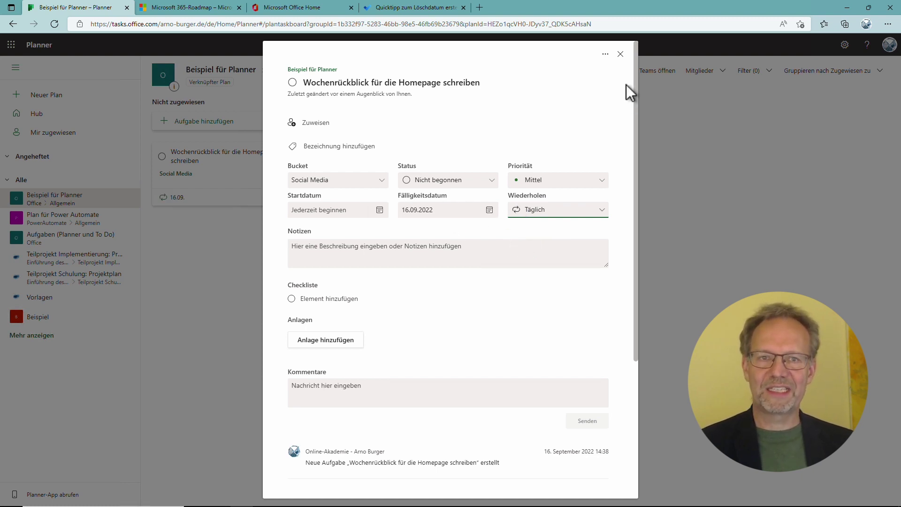
left_click(620, 54)
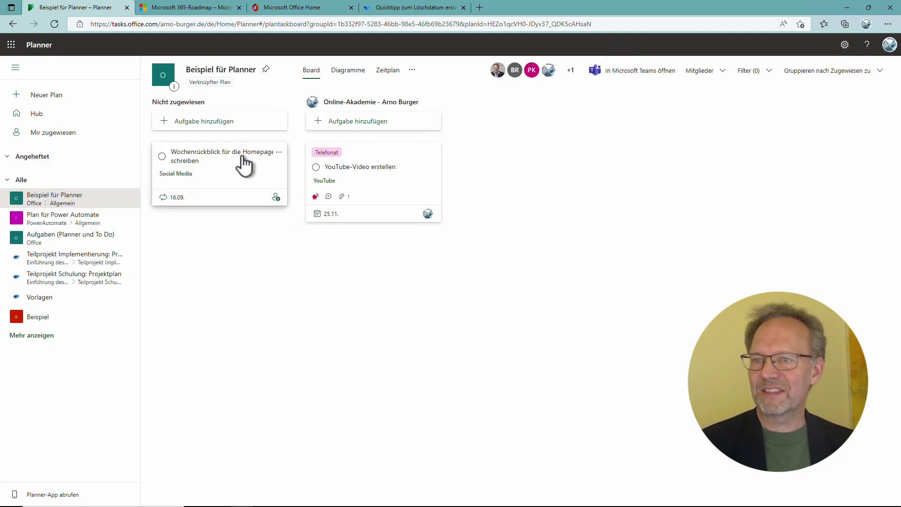
- Mark the weekly review task due 16.09. as completed and check its details among the completed tasks
left_click(163, 157)
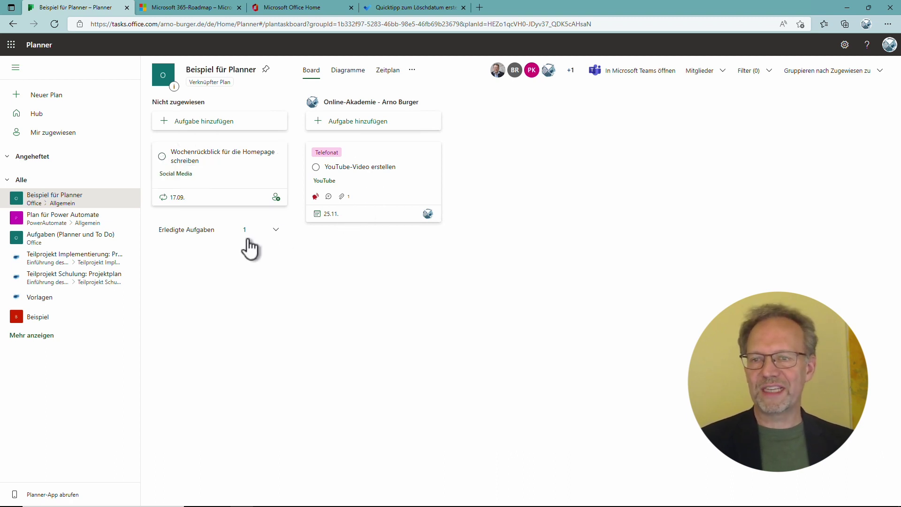
left_click(276, 230)
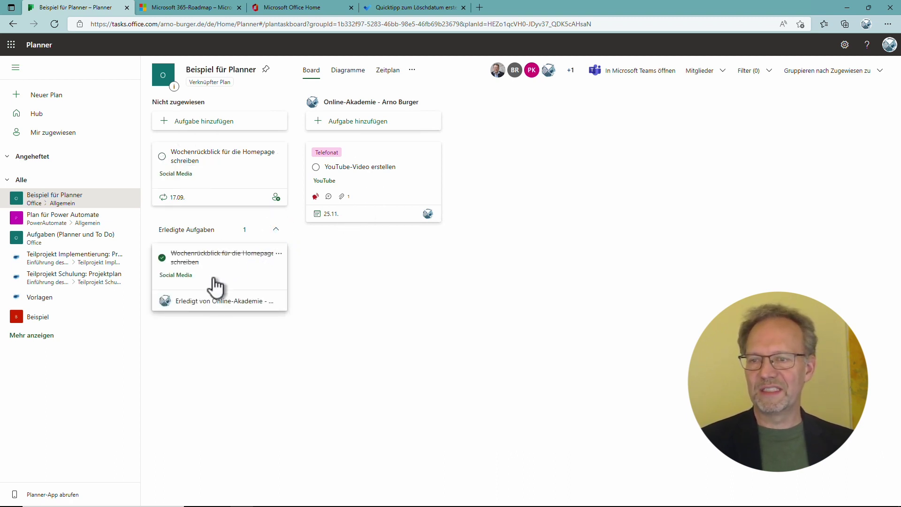
left_click(219, 255)
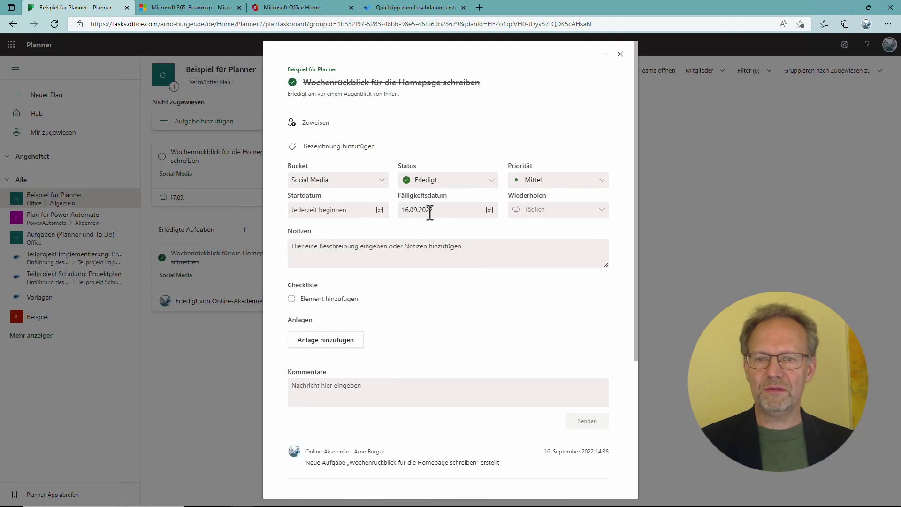
left_click(620, 54)
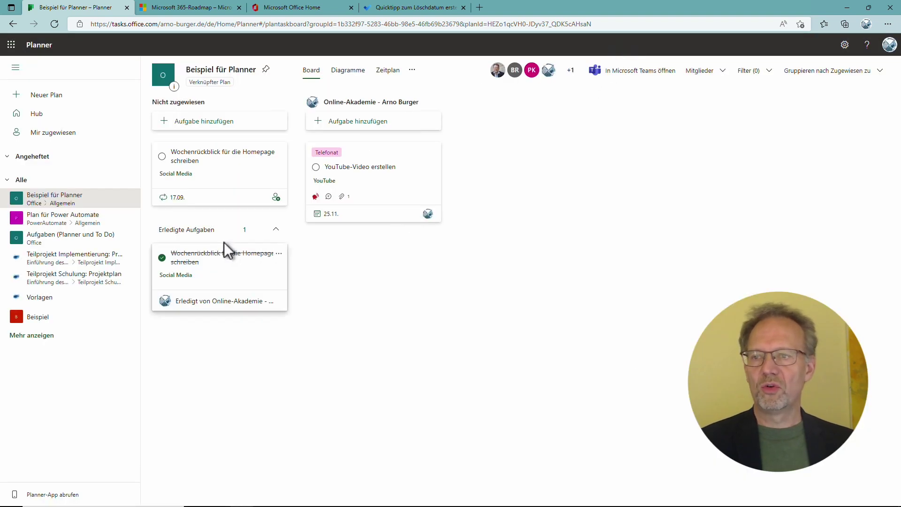
left_click(274, 228)
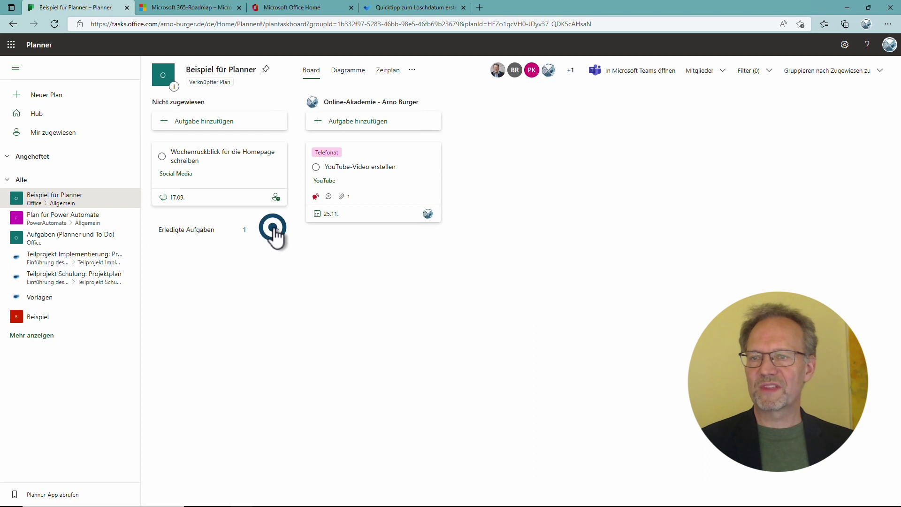
- Complete the occurrence due 17.09. and set the follow-up occurrence's recurrence to "Wöchentlich"
left_click(163, 157)
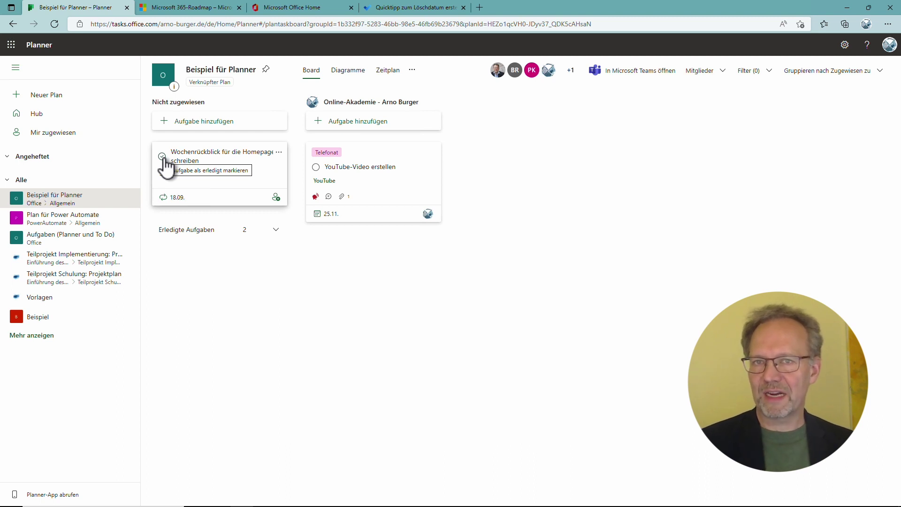
left_click(233, 148)
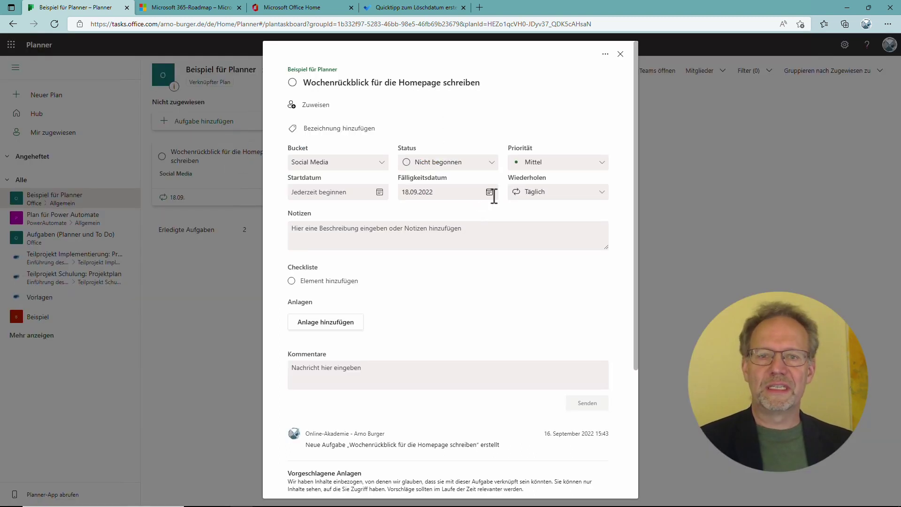
left_click(529, 192)
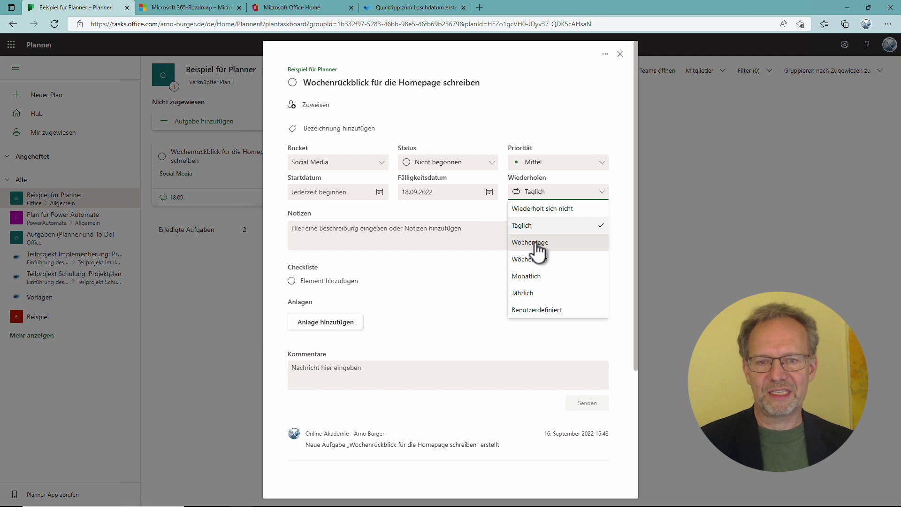
left_click(537, 259)
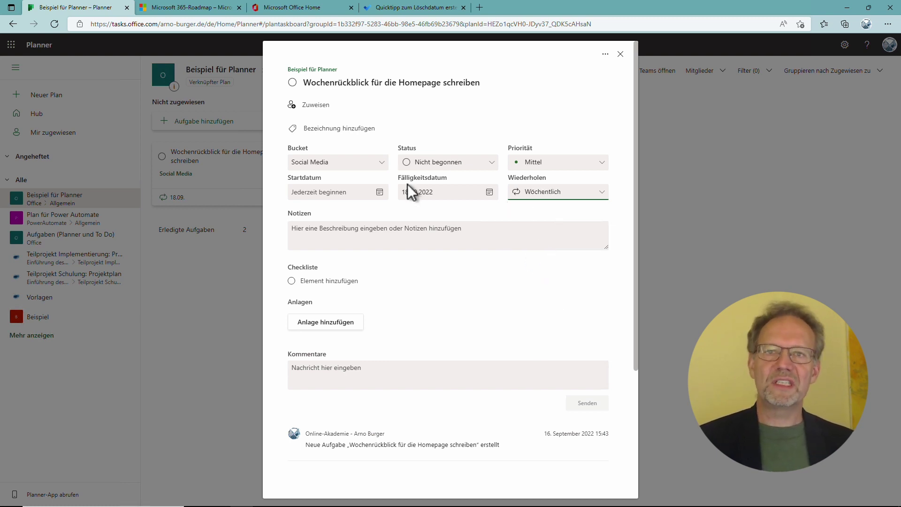
- Change the open task's recurrence to "Jährlich" and close the task
left_click(525, 192)
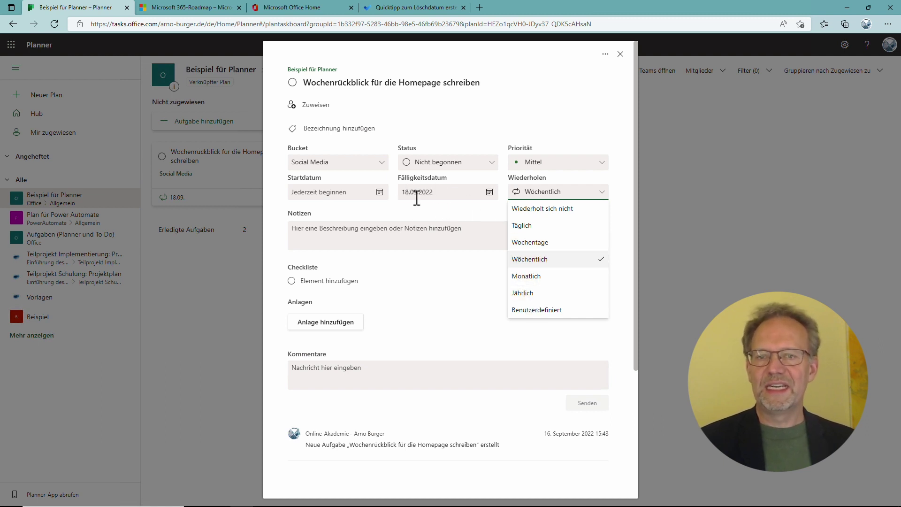
left_click(533, 292)
left_click(620, 54)
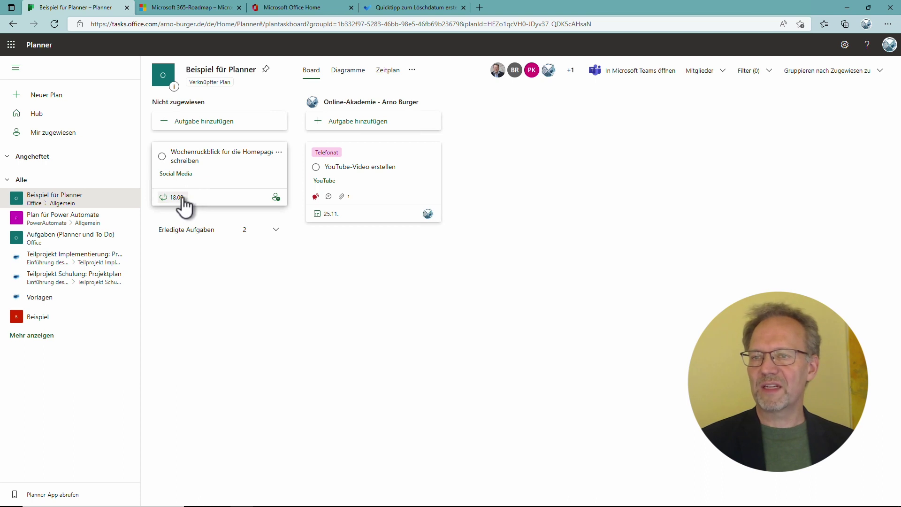
- Complete the yearly occurrence due 18.09. and check the due date of its follow-up occurrence
mouse_move(184, 199)
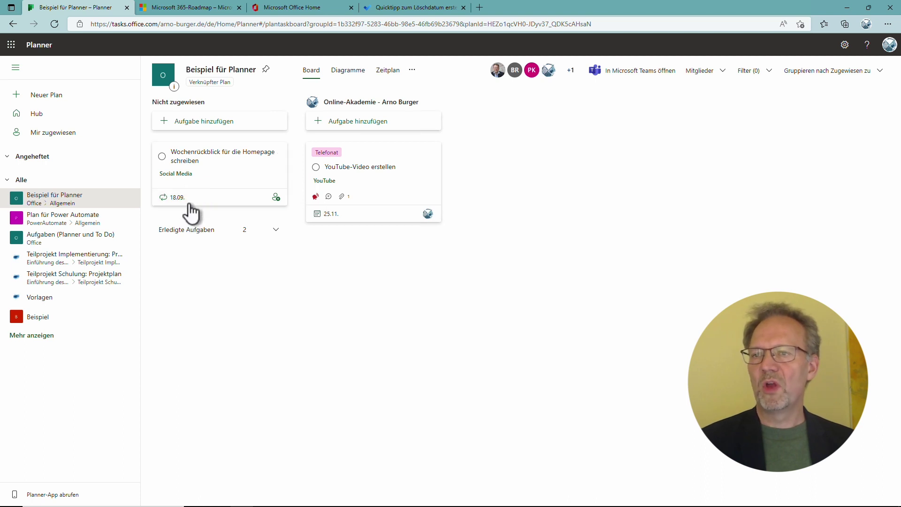
left_click(162, 157)
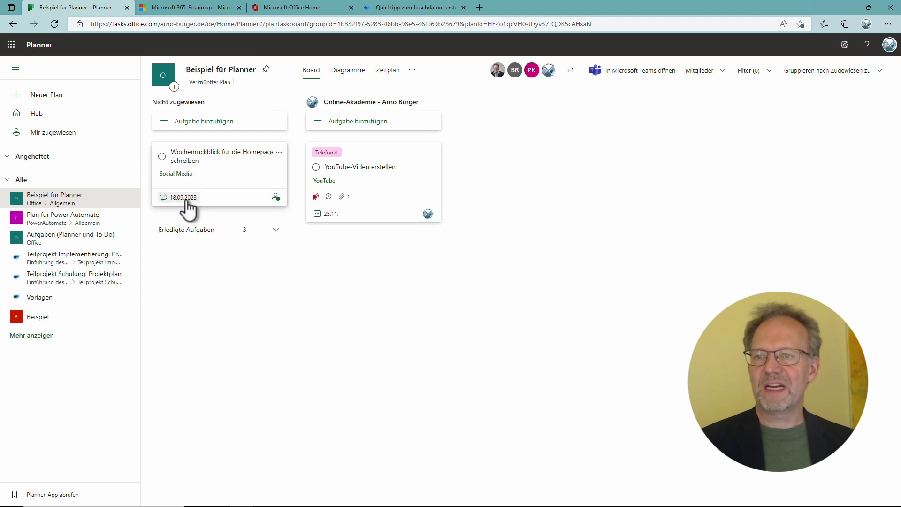
mouse_move(186, 203)
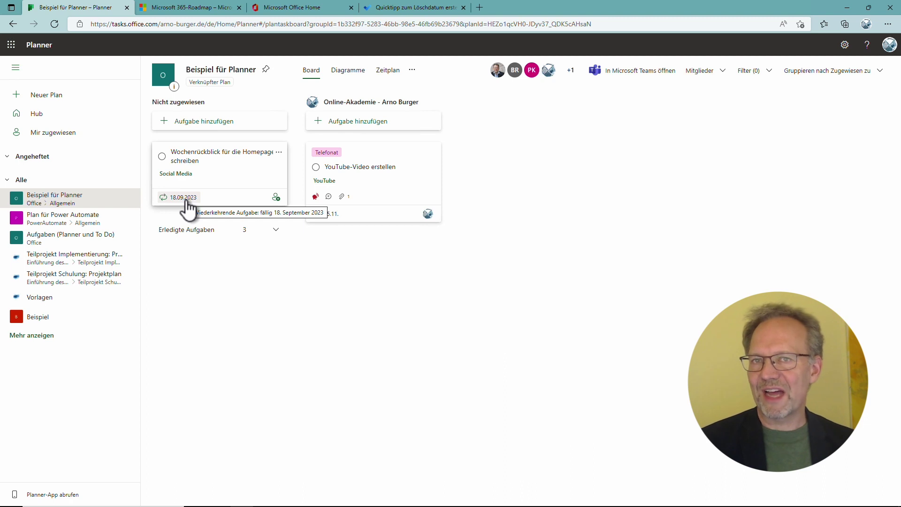
- Open the follow-up weekly review task and choose the recurrence option "Benutzerdefiniert"
left_click(191, 158)
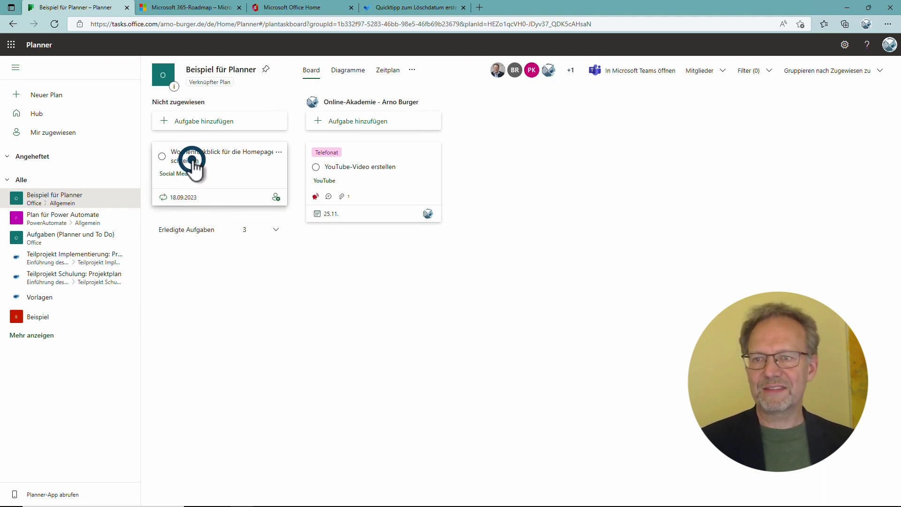
left_click(563, 191)
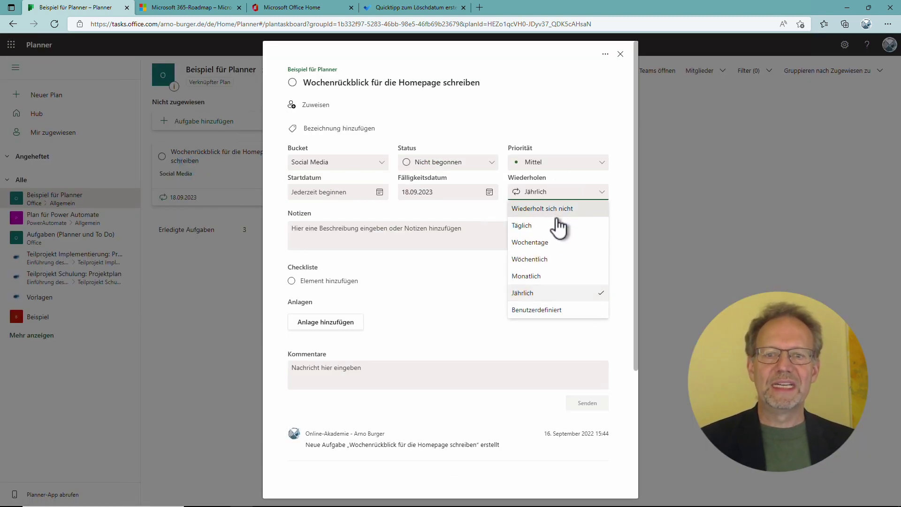
left_click(554, 309)
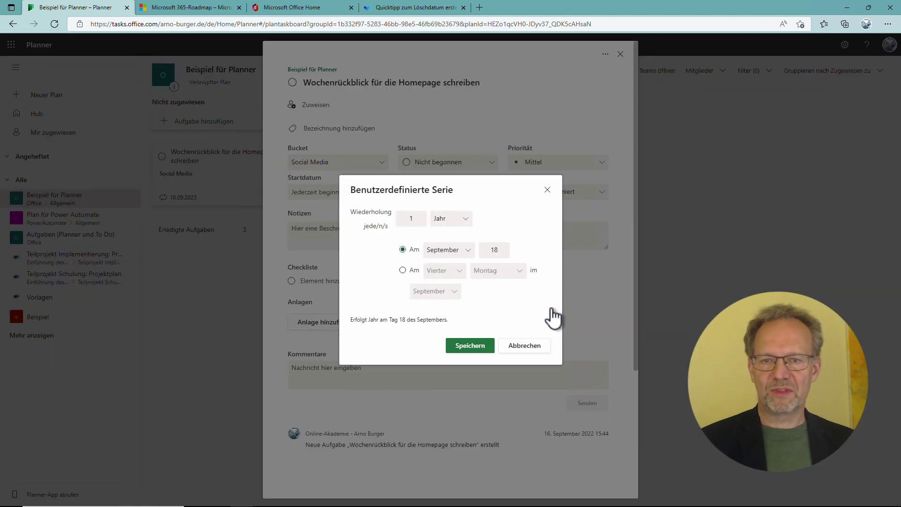
- Set the custom series unit to "Tag", try an interval of 2 and return it to 1
left_click(464, 218)
left_click(451, 234)
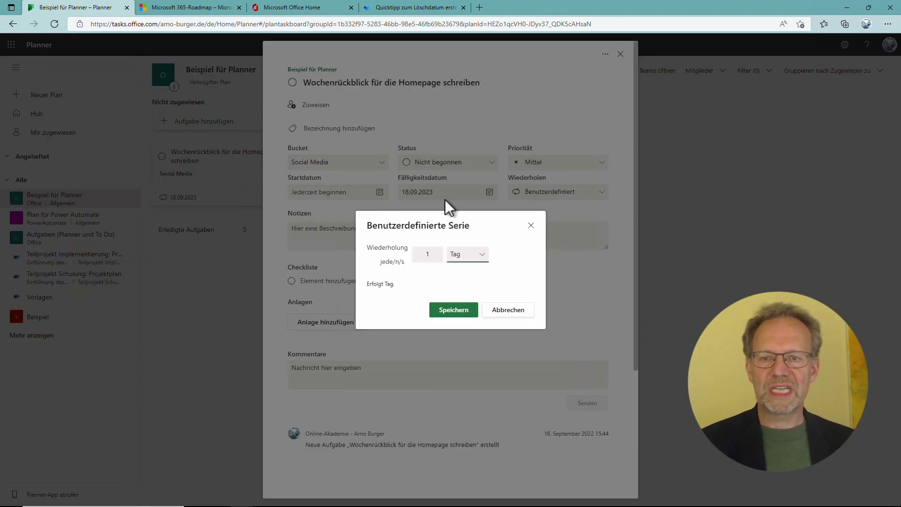
left_click(439, 251)
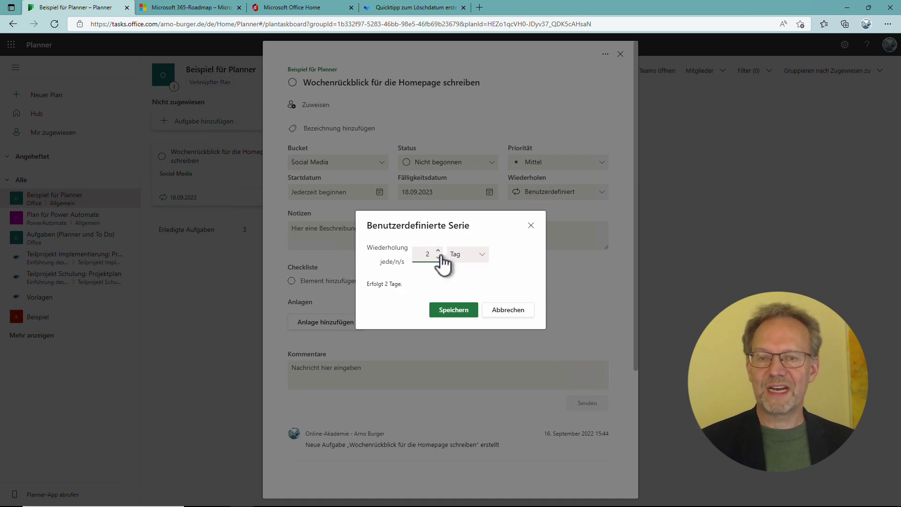
left_click(438, 258)
- Change the custom series unit to "Woche" and add Wednesday and Friday to the selected weekdays
left_click(478, 255)
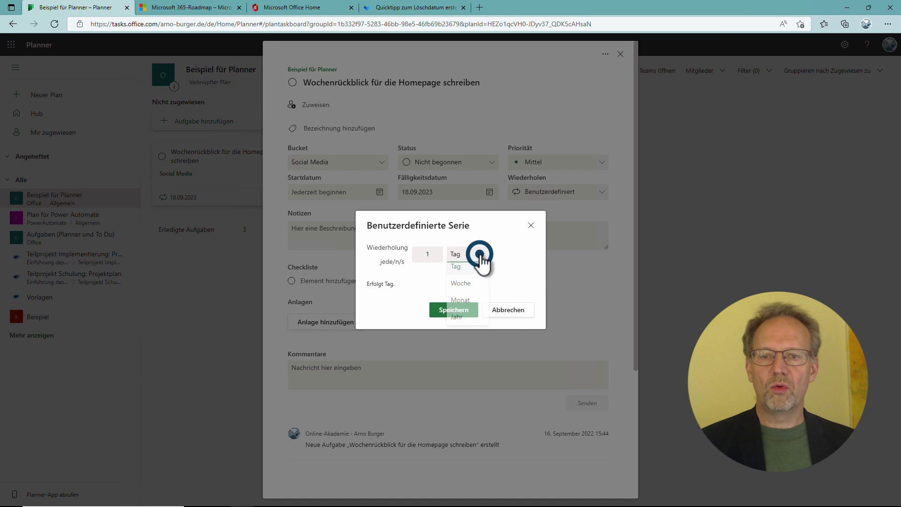
left_click(468, 289)
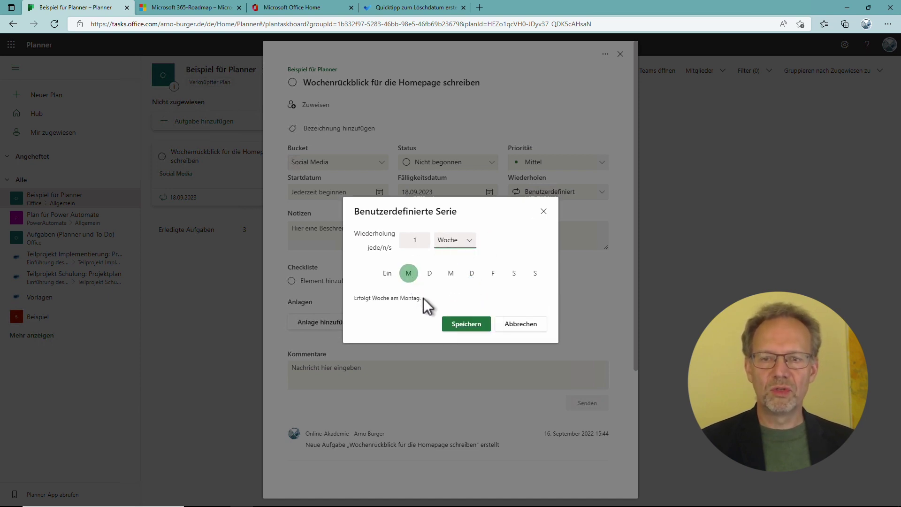
left_click(451, 274)
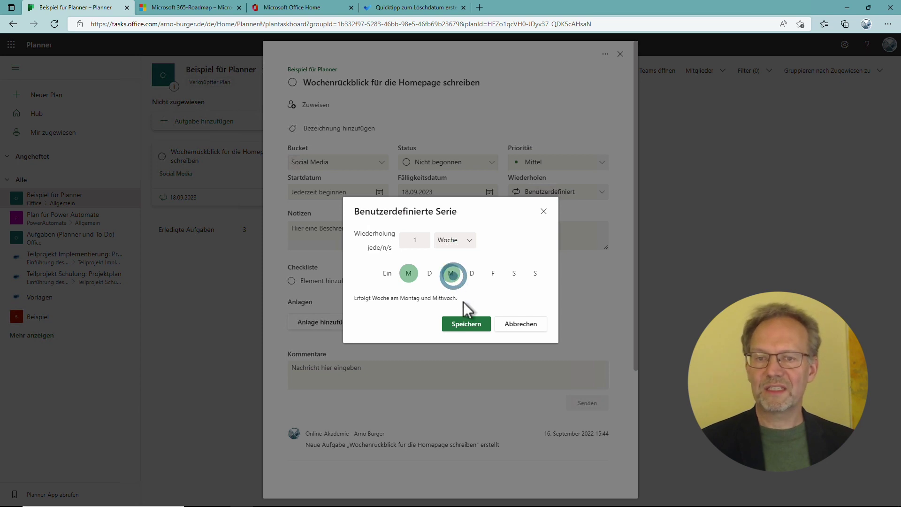
left_click(493, 275)
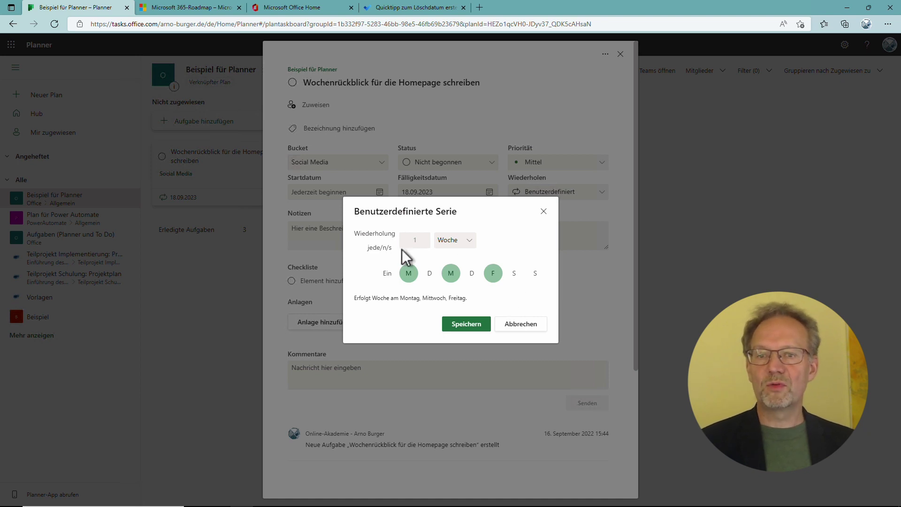
- Remove Friday and Wednesday, add Thursday, and try a two-week interval before returning it to 1
left_click(493, 273)
left_click(452, 273)
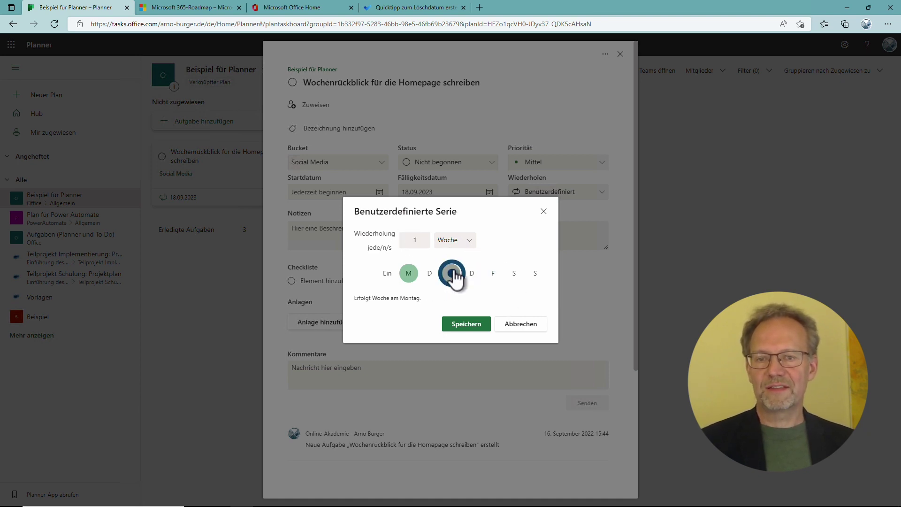
left_click(425, 236)
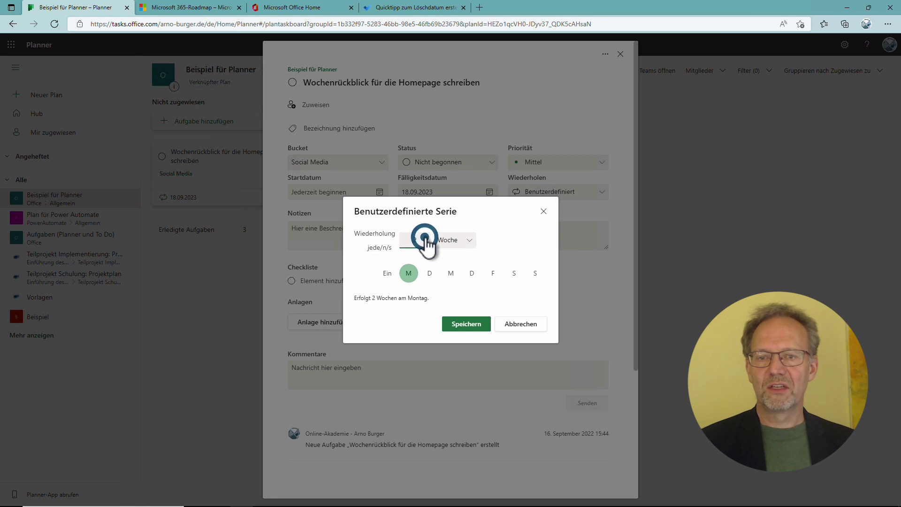
left_click(470, 276)
left_click(426, 243)
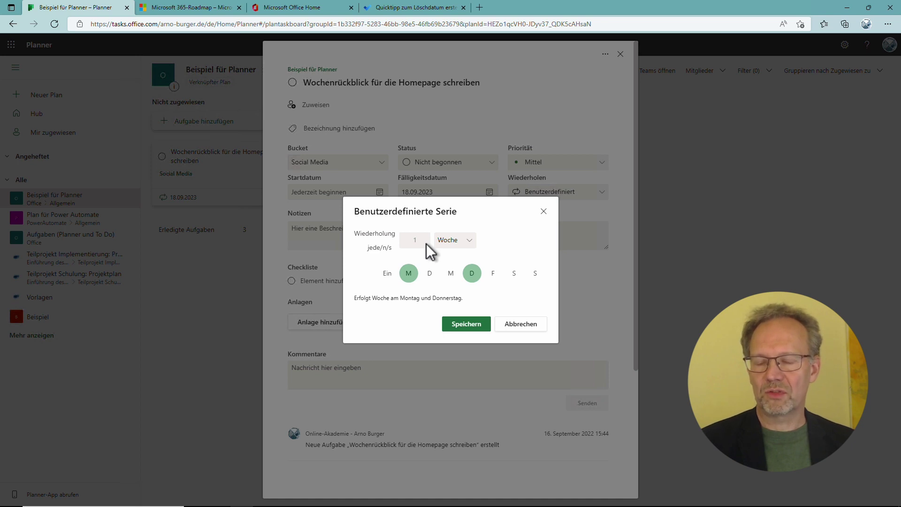
- Set the custom series unit to "Monat", choose the "Vierter Montag" pattern and examine its other ordinal options
left_click(468, 244)
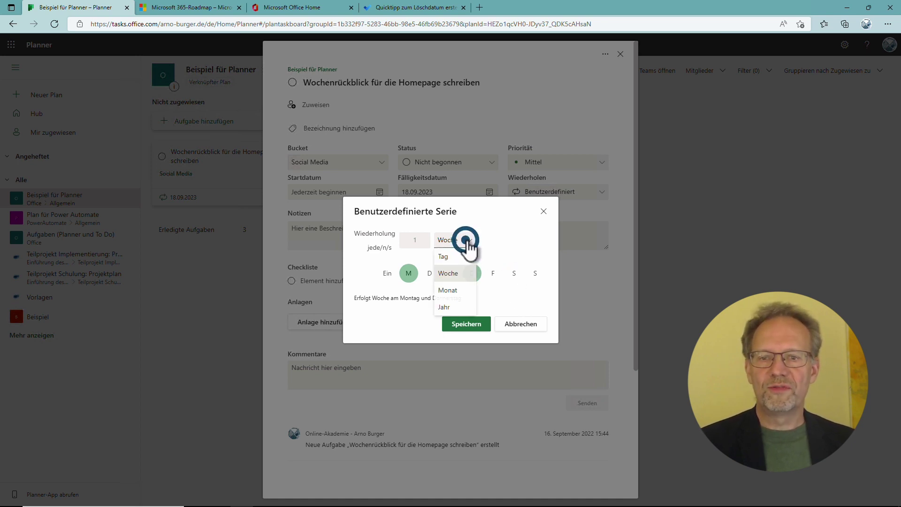
left_click(459, 291)
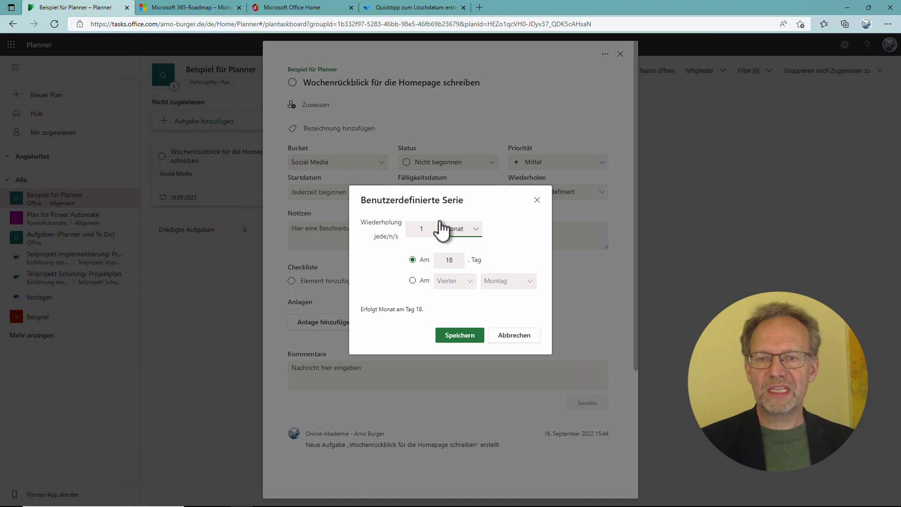
left_click(412, 280)
left_click(469, 280)
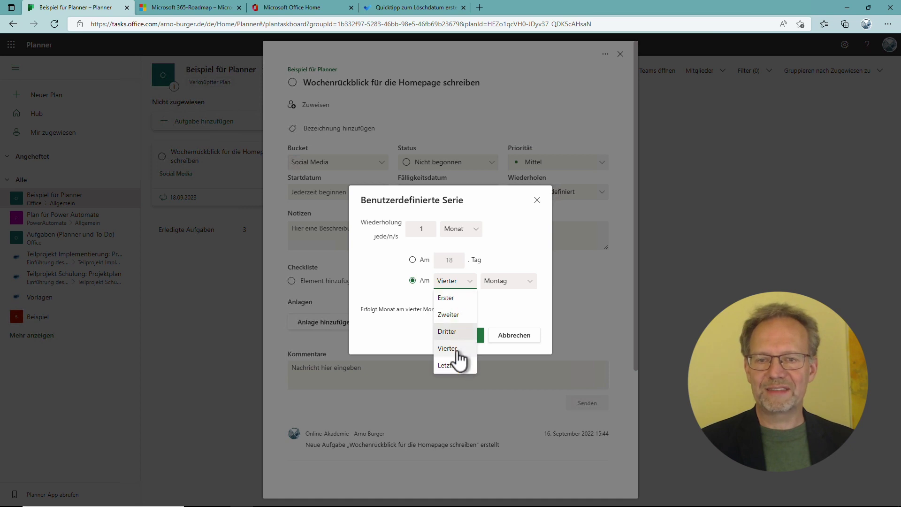
left_click(386, 266)
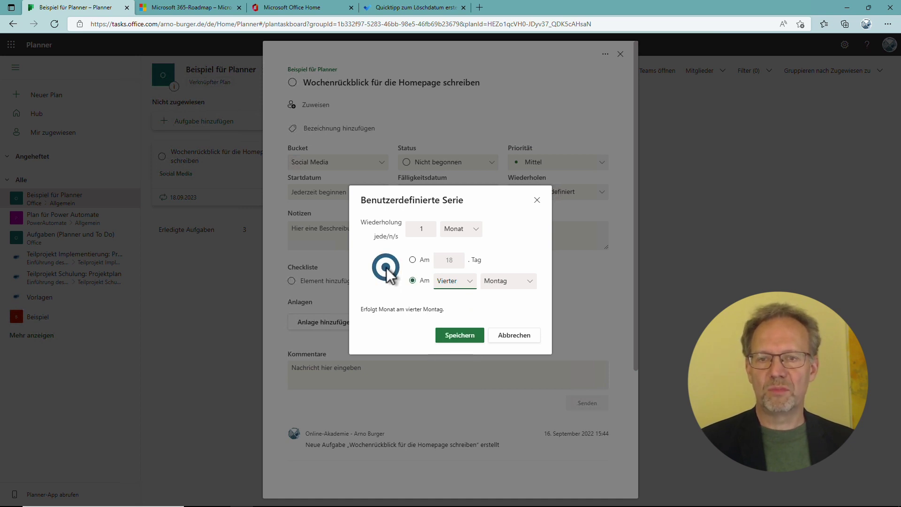
- Change the custom series unit to "Jahr" and try raising the interval before returning it to 1
left_click(460, 230)
left_click(463, 296)
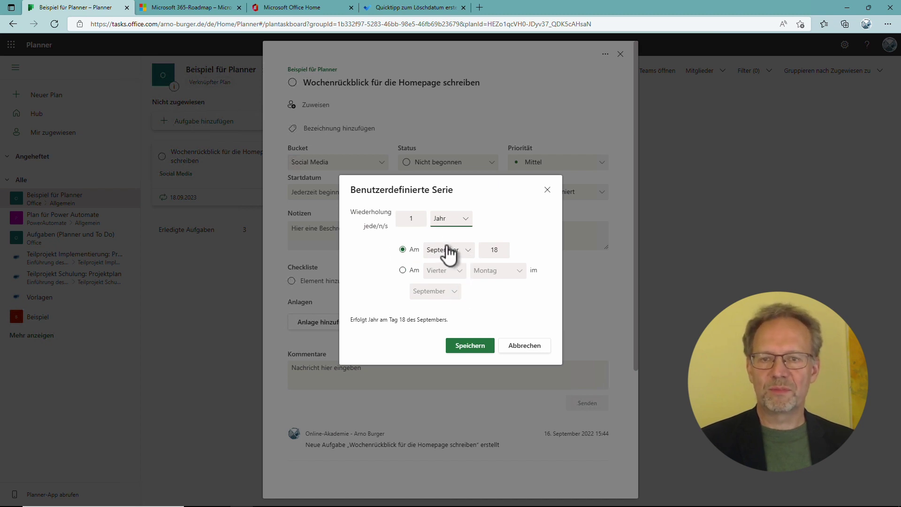
left_click(420, 215)
left_click(421, 223)
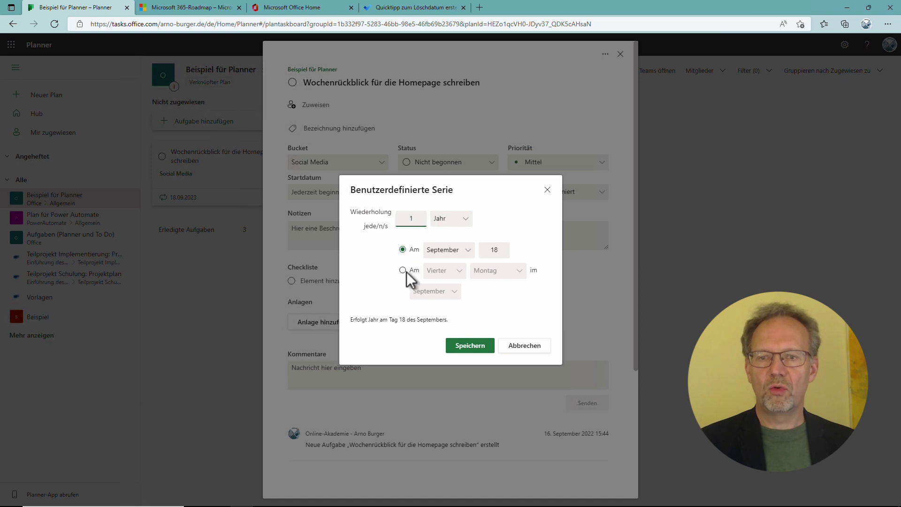
- Choose the yearly "Vierter Montag im September" pattern, examine the ordinal and month options, and cancel the custom series
left_click(402, 270)
left_click(458, 276)
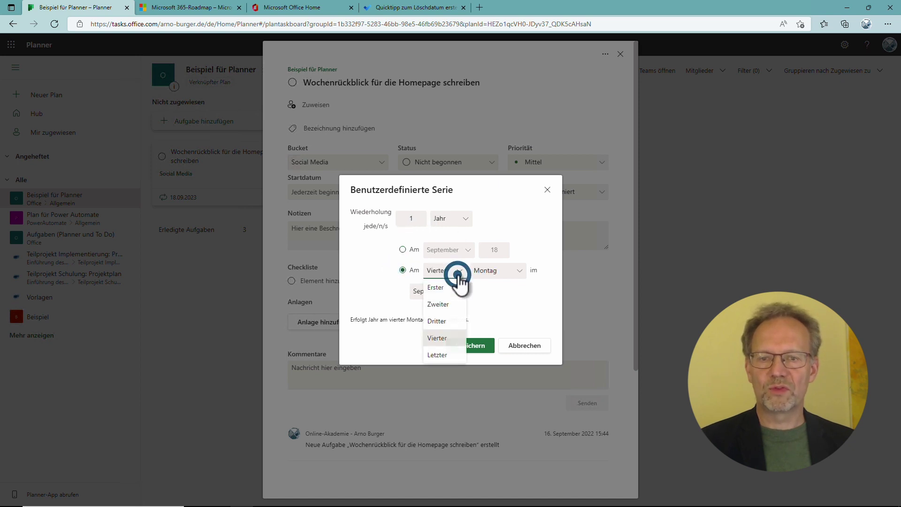
left_click(497, 289)
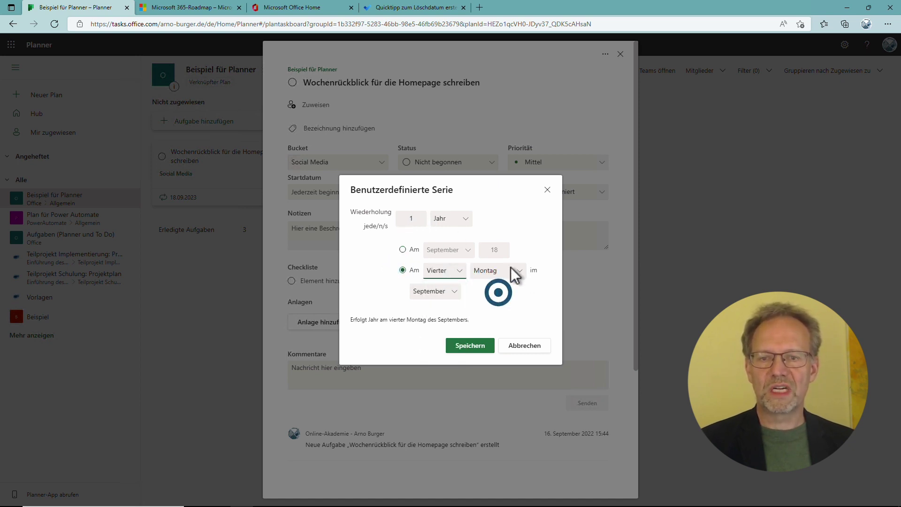
left_click(450, 290)
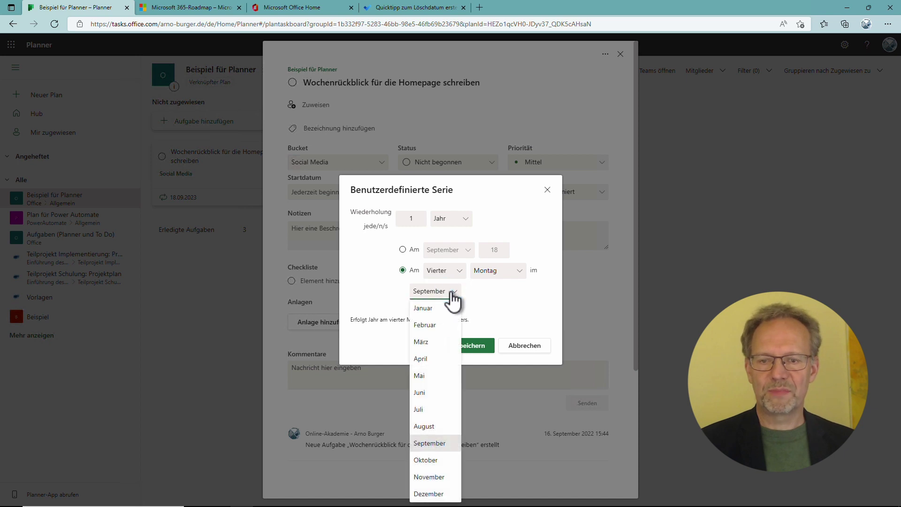
left_click(482, 298)
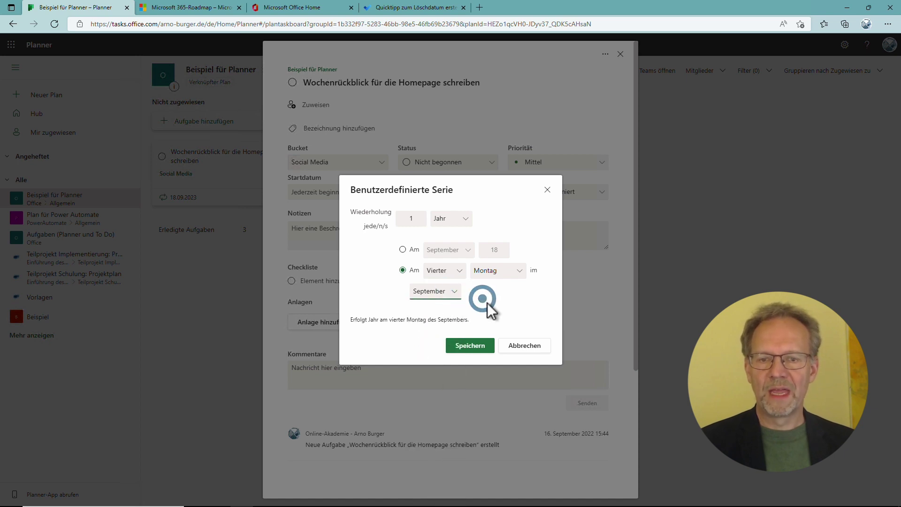
left_click(516, 346)
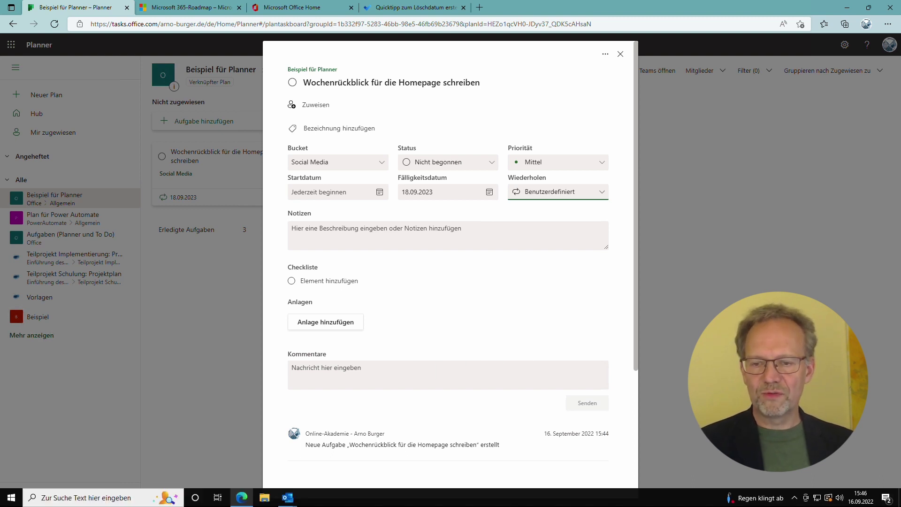
- Switch to the Outlook task window to examine the monthly options in its "Aufgabenserie" dialog, and return to the Planner task
mouse_move(296, 499)
left_click(323, 454)
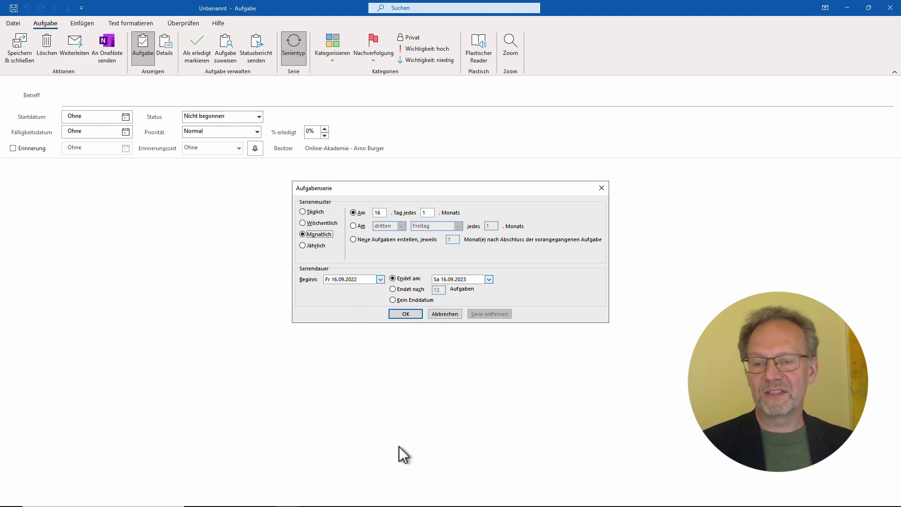
mouse_move(329, 504)
left_click(243, 498)
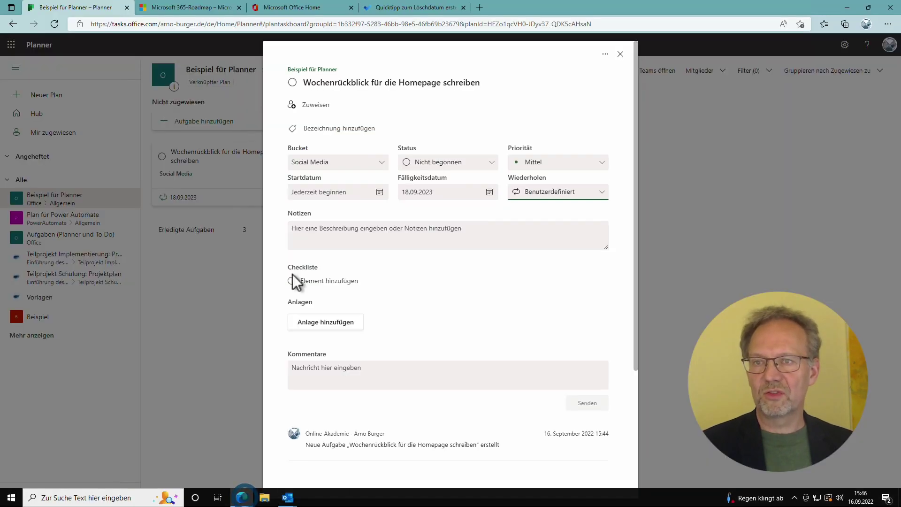
- Switch to To Do and try a custom repeat every 1 "Wochen" on Wednesday, Thursday and Friday for the "Quicktipp zum Löschdatum erstellen" task
left_click(410, 9)
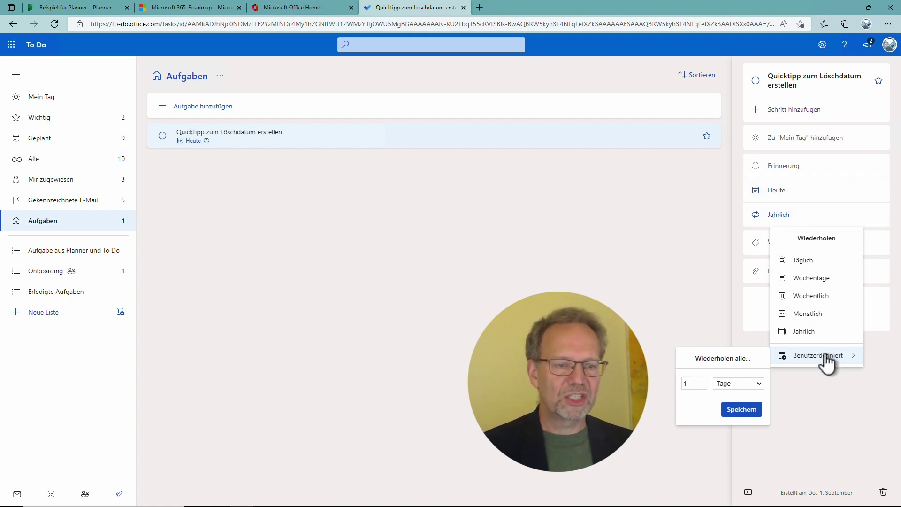
left_click(759, 383)
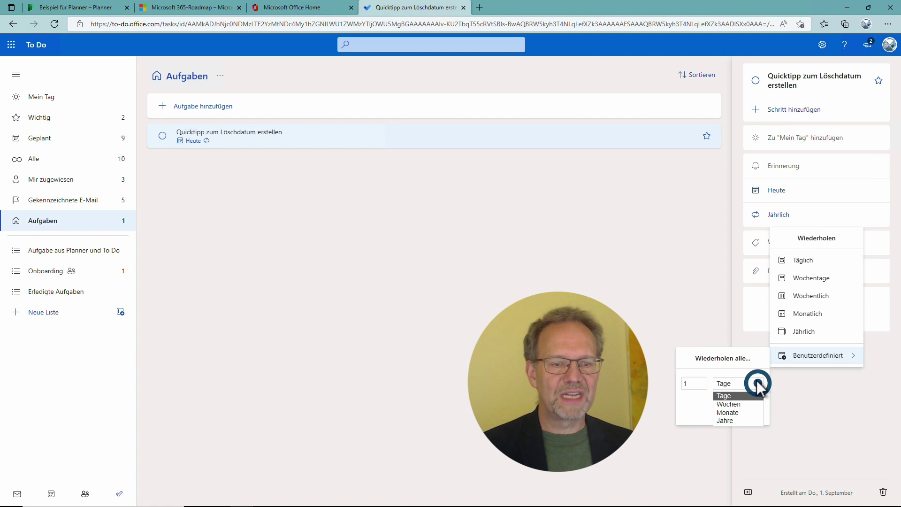
left_click(737, 405)
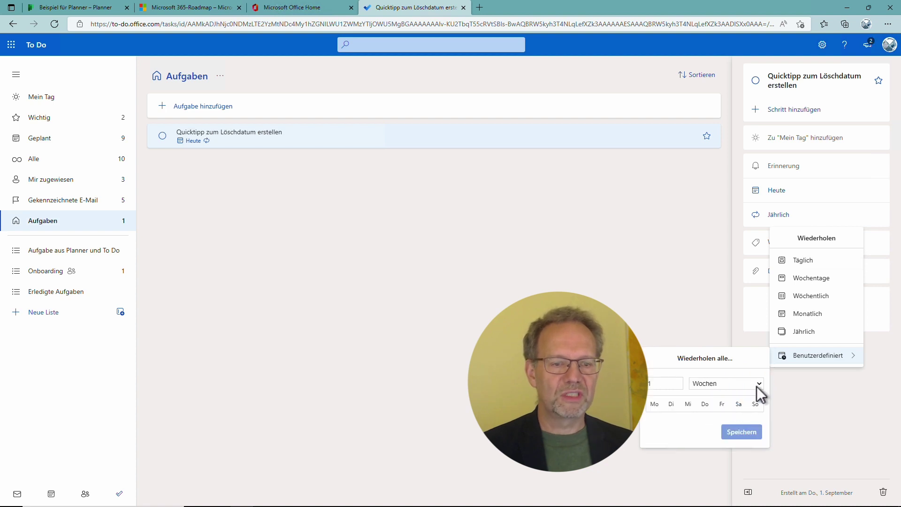
left_click(687, 405)
left_click(705, 405)
left_click(721, 404)
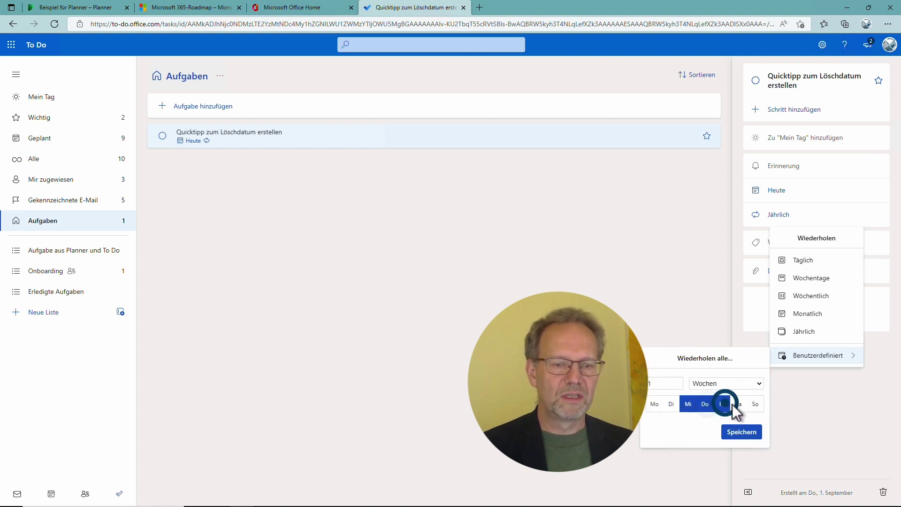
- Change the custom repeat unit to "Monate" and examine the available repeat units without saving
left_click(760, 383)
left_click(727, 412)
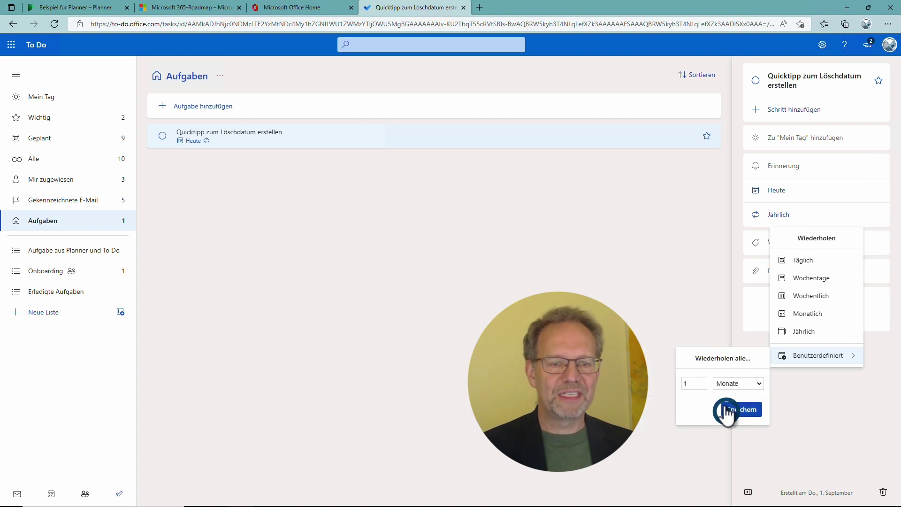
left_click(743, 383)
left_click(742, 383)
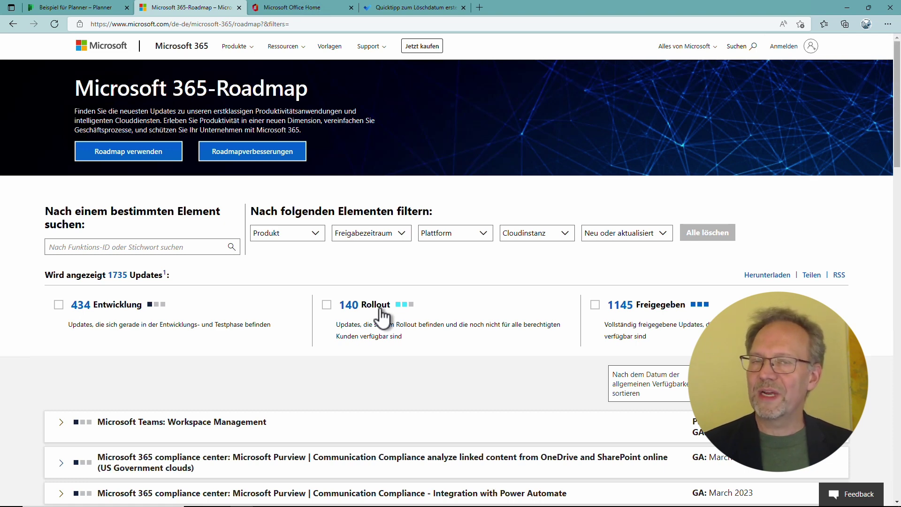
- Switch to Outlook, cancel the "Aufgabenserie" dialog and close the untitled task window
mouse_move(307, 504)
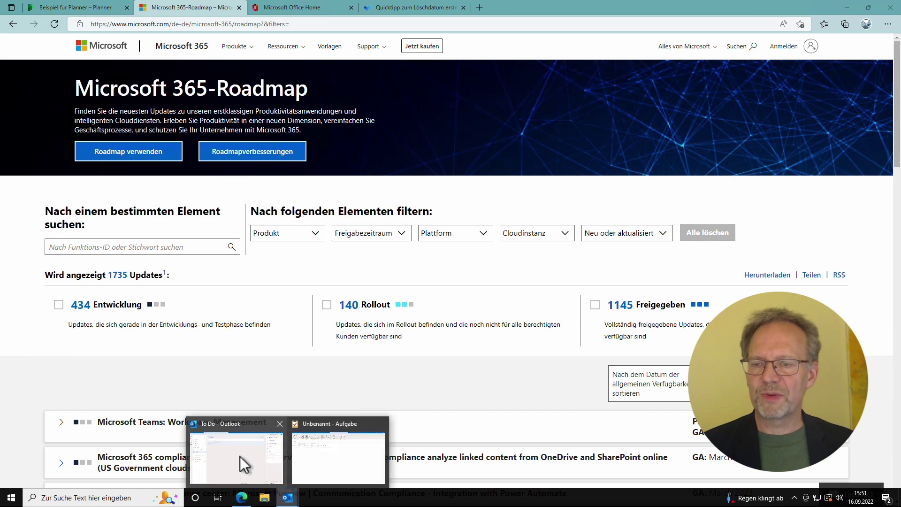
left_click(240, 456)
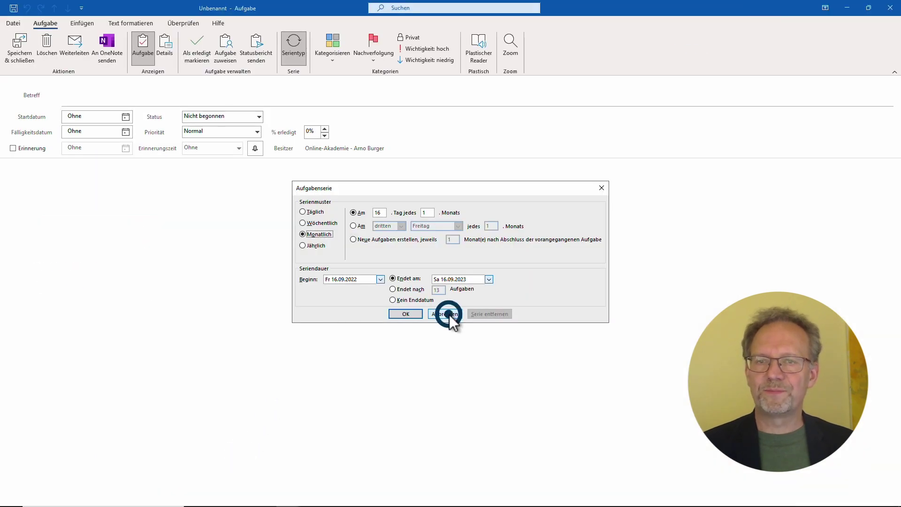
left_click(448, 314)
left_click(889, 8)
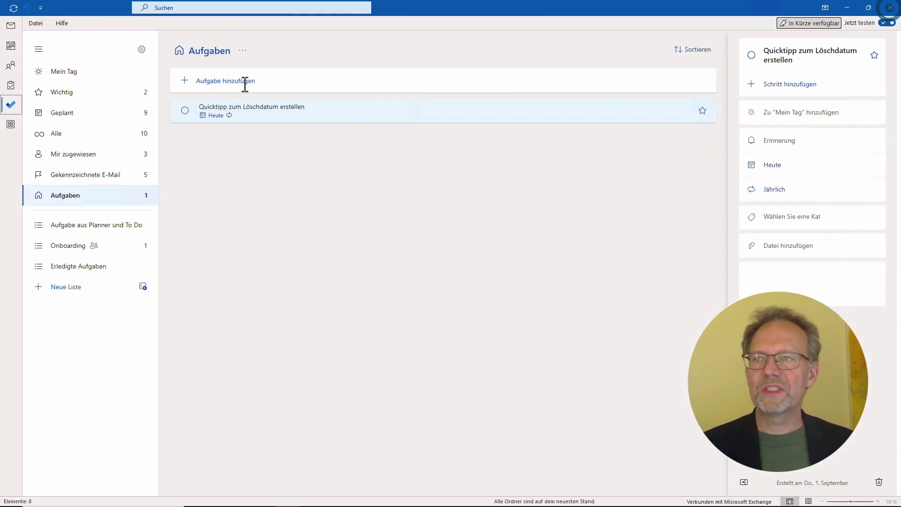
- Open Outlook's Office account page to examine the installed version and update channel
left_click(35, 23)
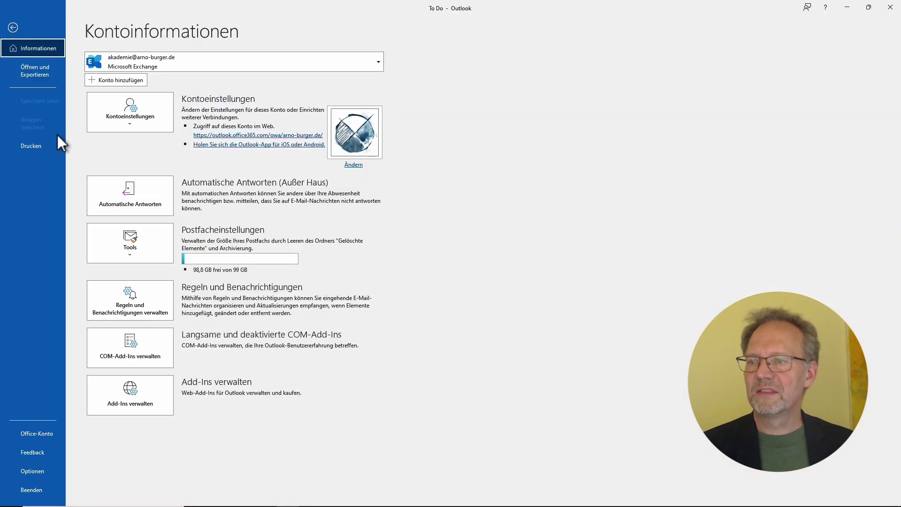
left_click(37, 432)
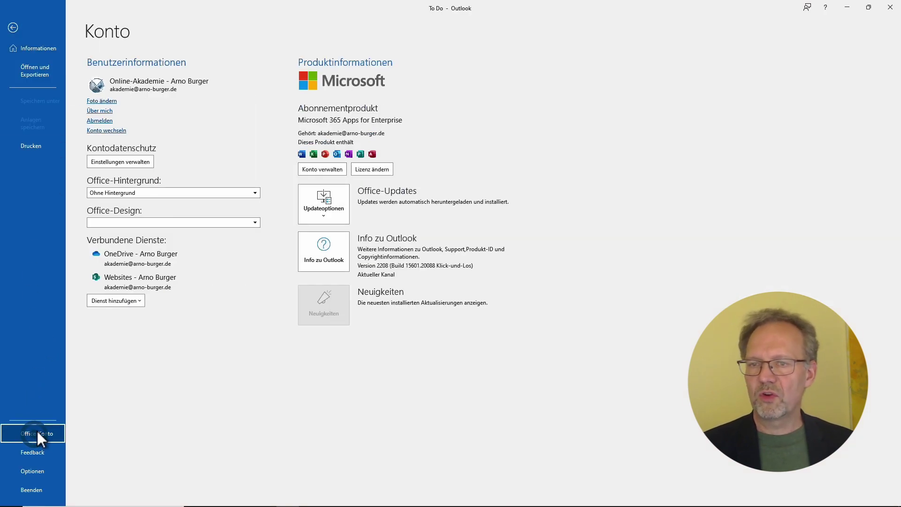